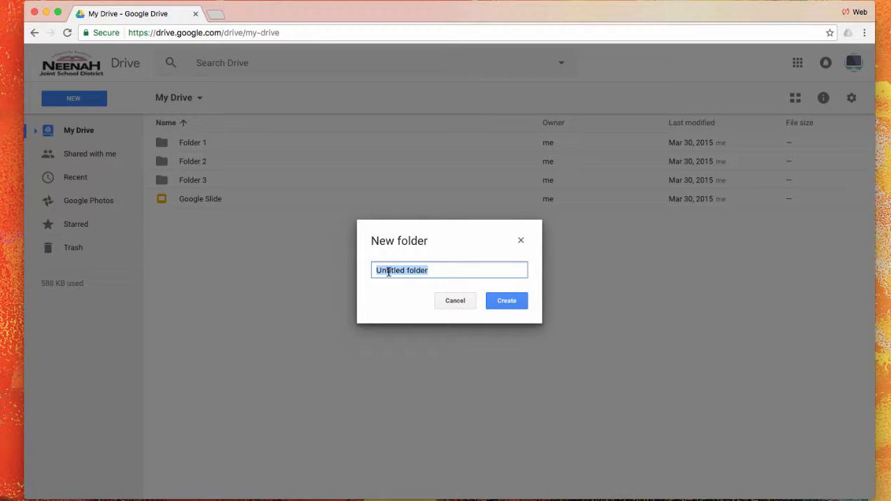
Name the new folder EP and create it in My Drive
type("EP")
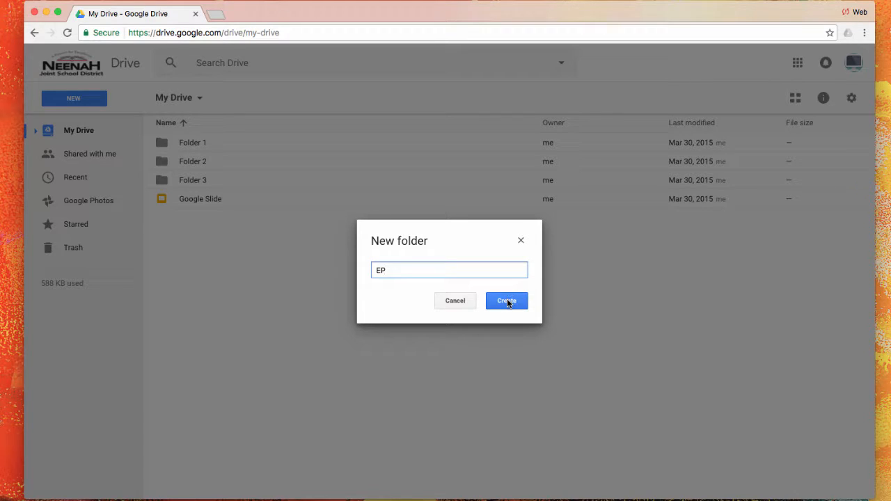
left_click(507, 301)
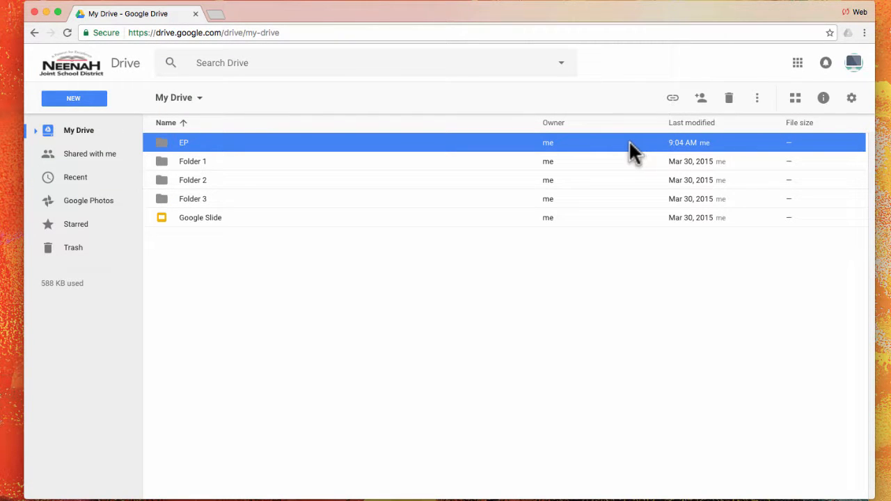
Turn on link sharing for the EP folder so that anyone with the link can view only
left_click(704, 101)
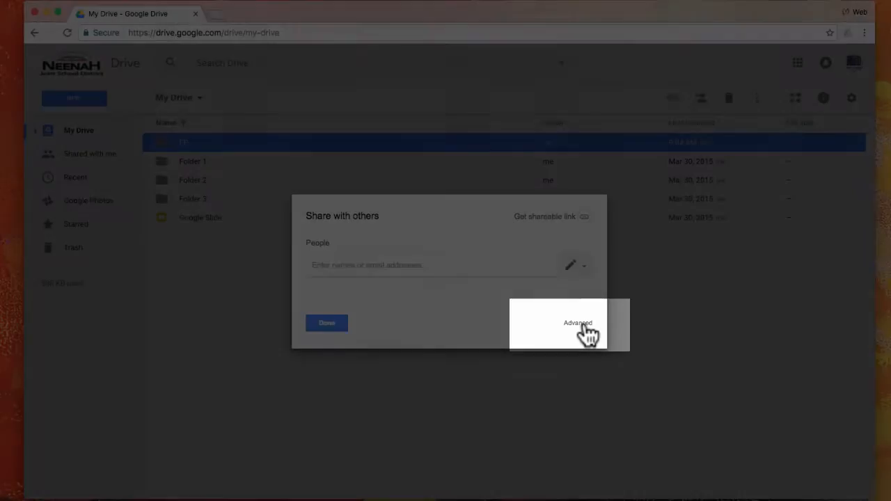
left_click(583, 324)
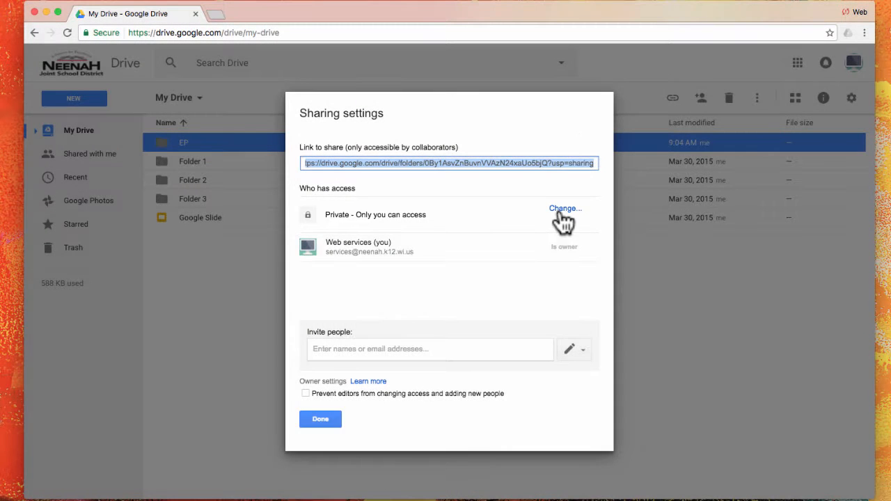
left_click(559, 214)
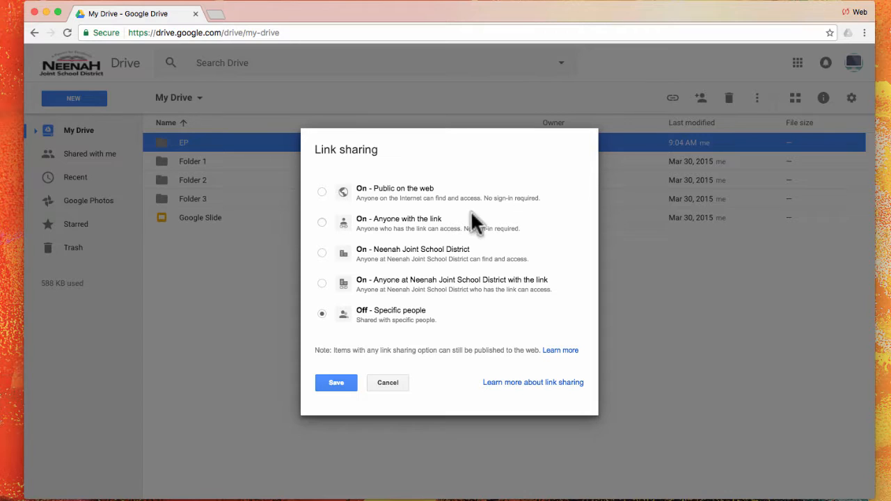
left_click(433, 227)
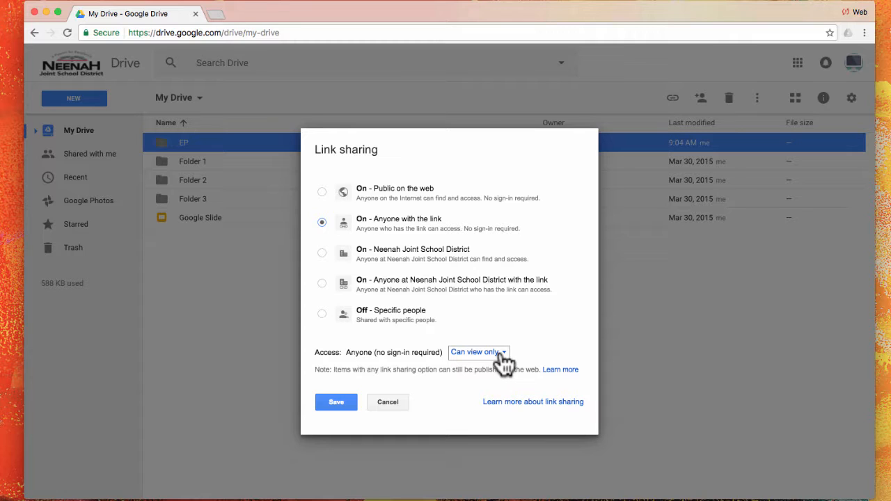
left_click(338, 402)
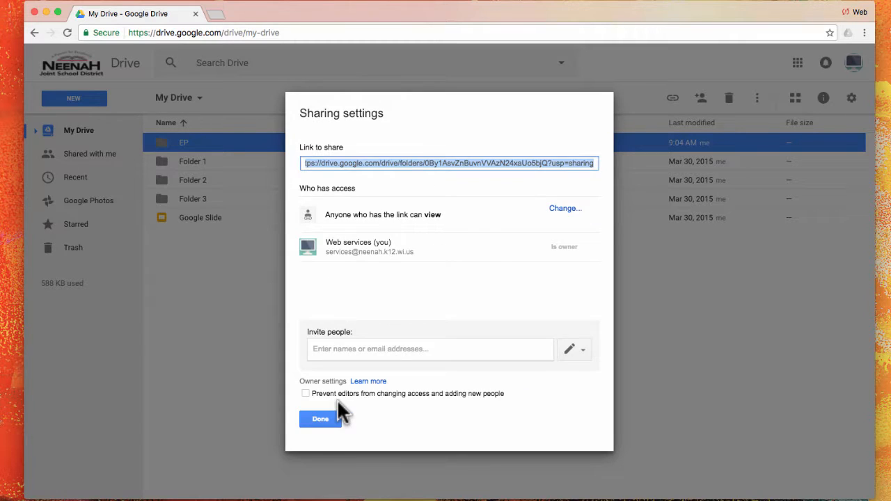
left_click(328, 421)
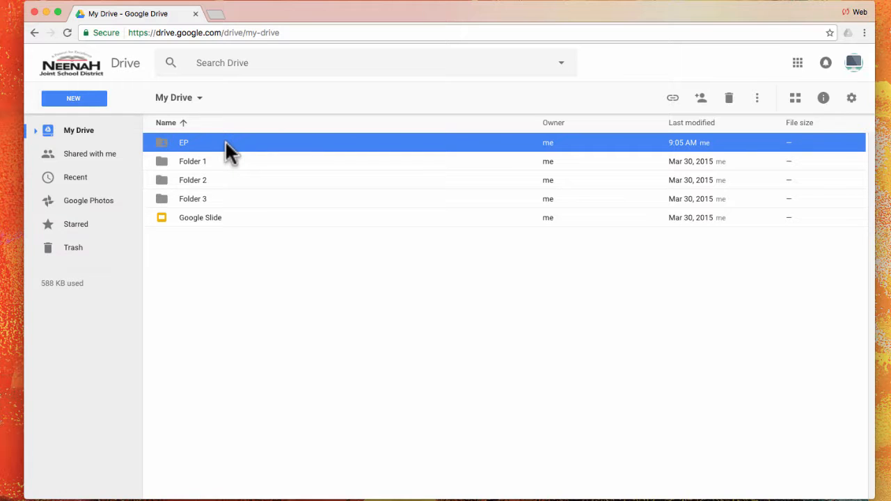
left_click(211, 259)
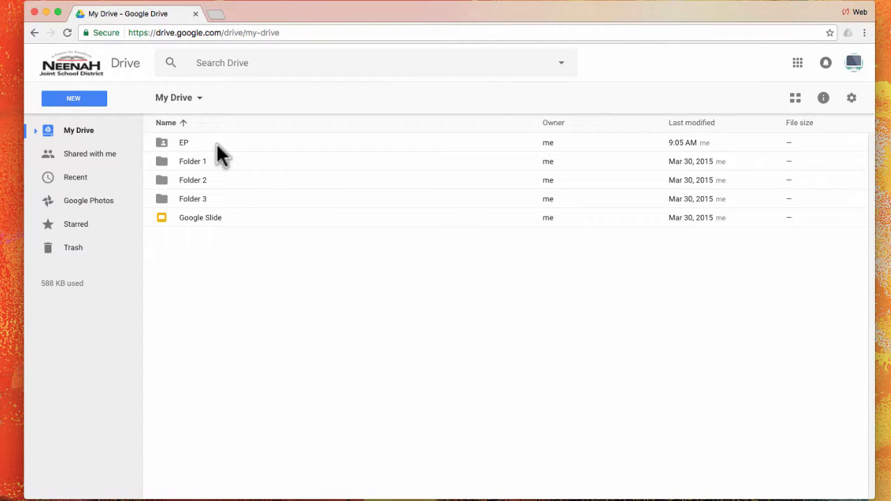
left_click(80, 100)
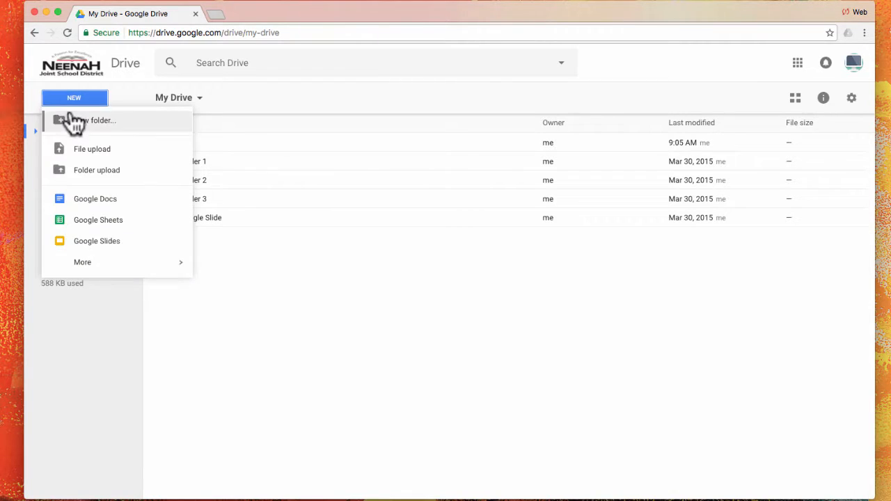
left_click(78, 124)
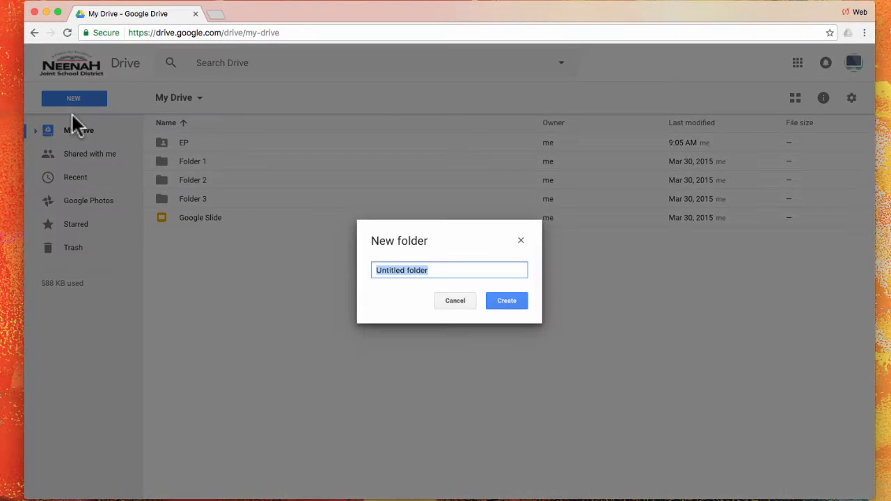
left_click(454, 301)
Review the advanced sharing settings of the EP folder
left_click(657, 141)
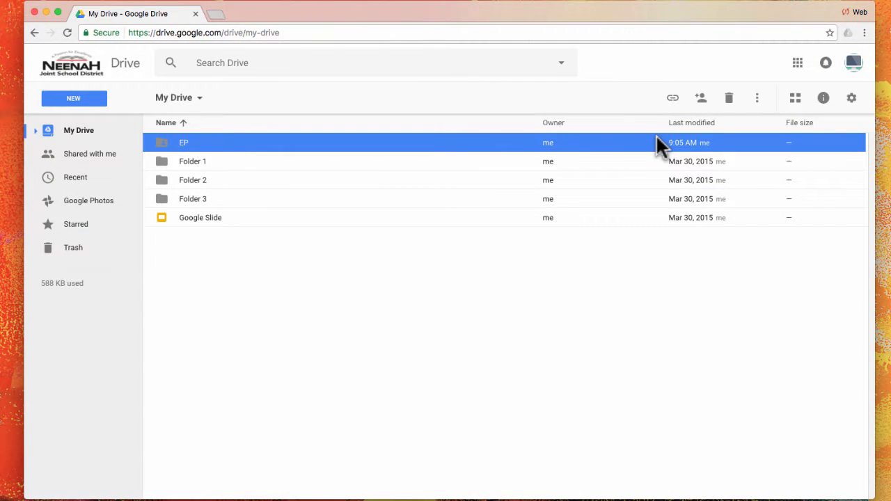
left_click(701, 101)
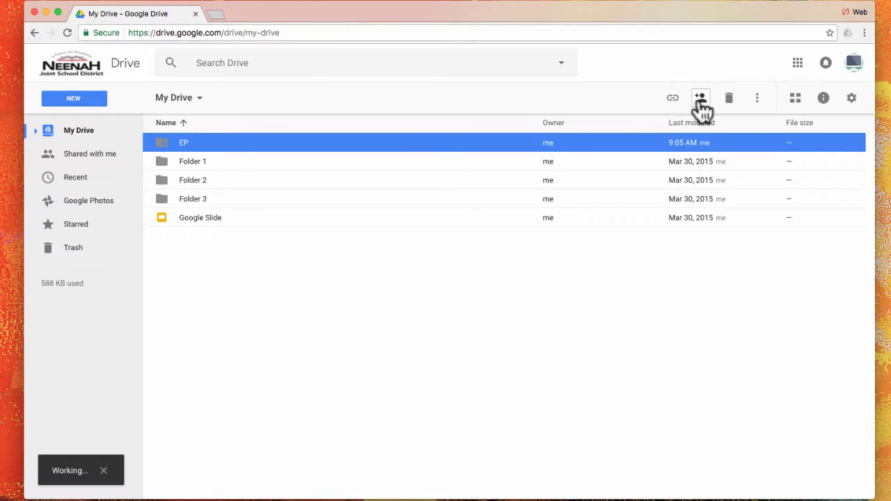
left_click(577, 367)
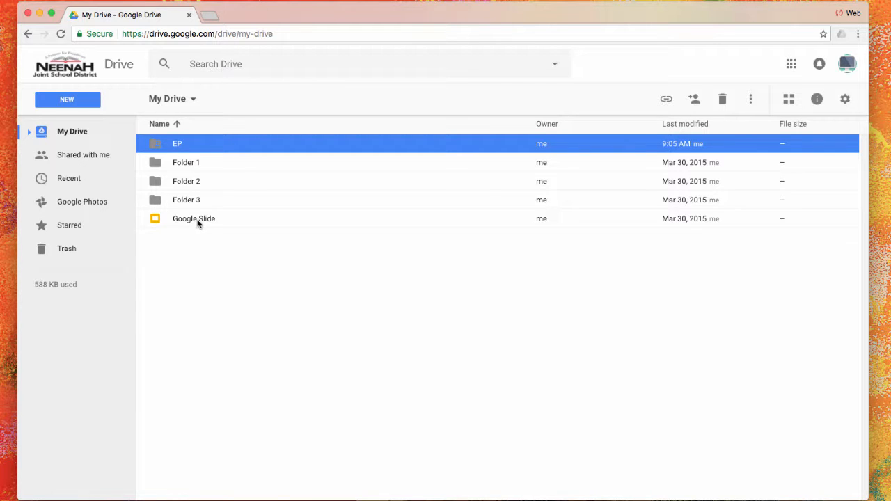
Move the Google Slide file into the EP folder, accept sharing it with the folder's viewers, and open the folder
left_click_drag(199, 223, 204, 143)
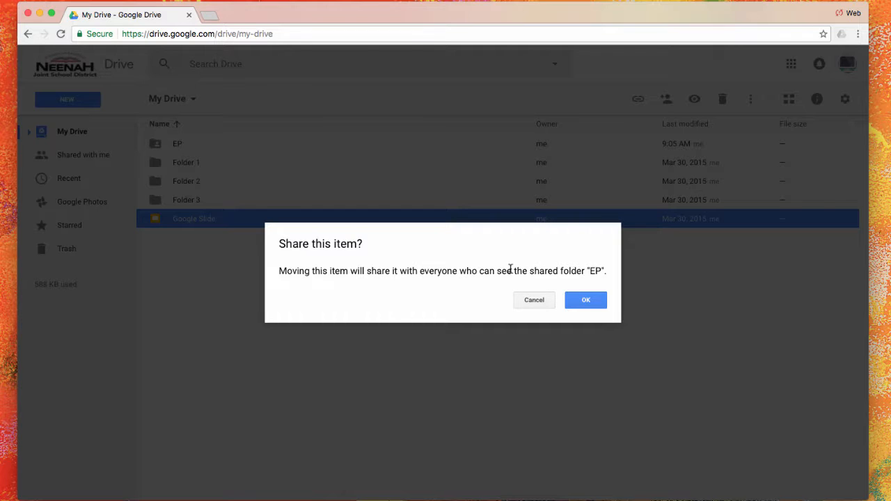
left_click(590, 299)
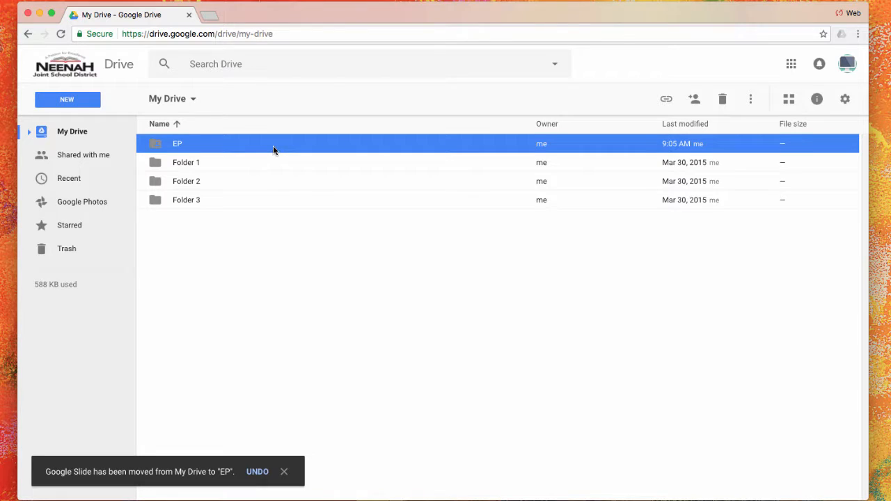
double_click(272, 148)
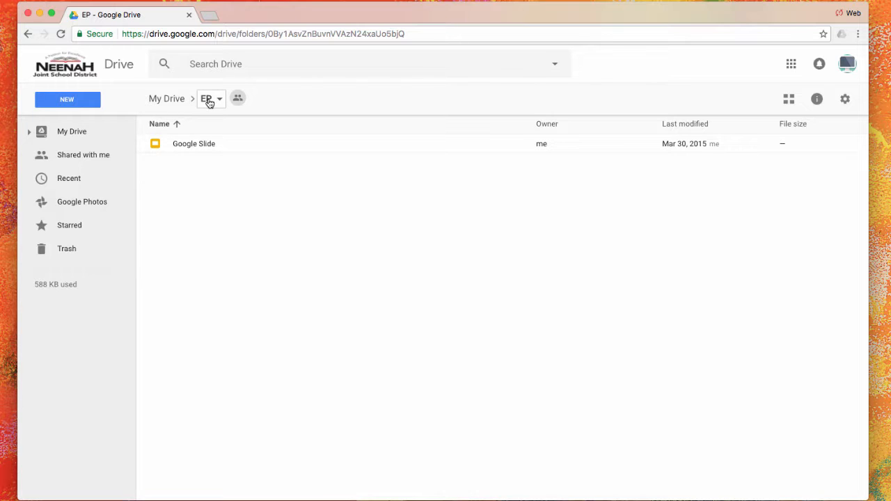
Open the Google Slide presentation, check its advanced sharing settings, and close the presentation
double_click(204, 145)
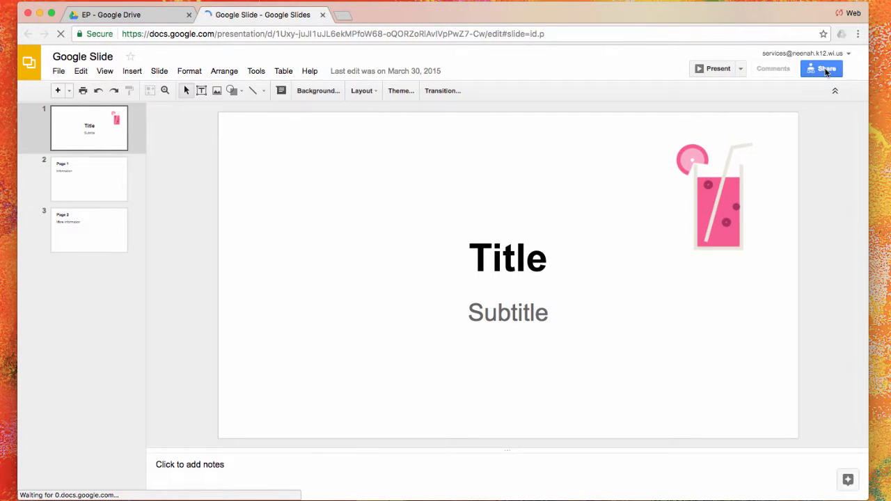
left_click(825, 69)
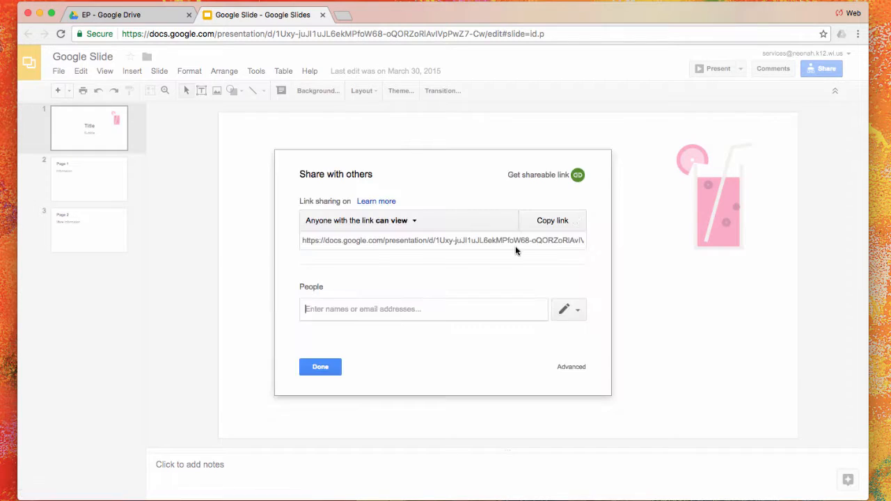
left_click(575, 366)
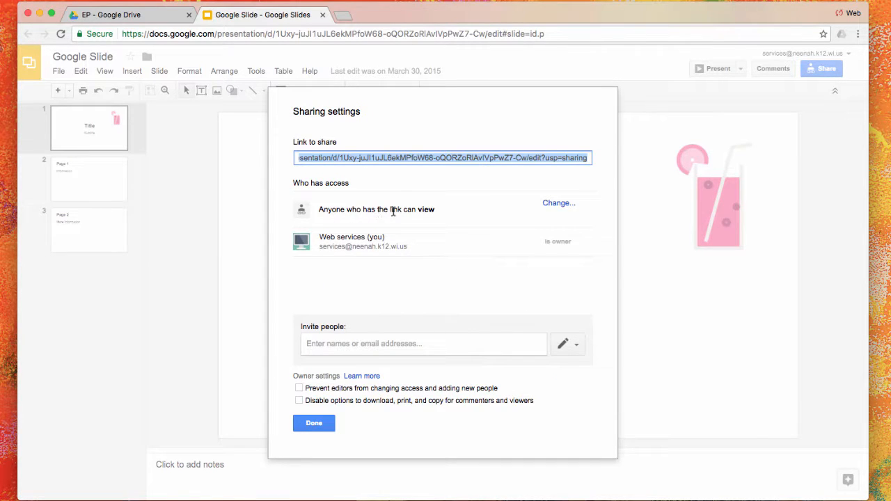
left_click(312, 427)
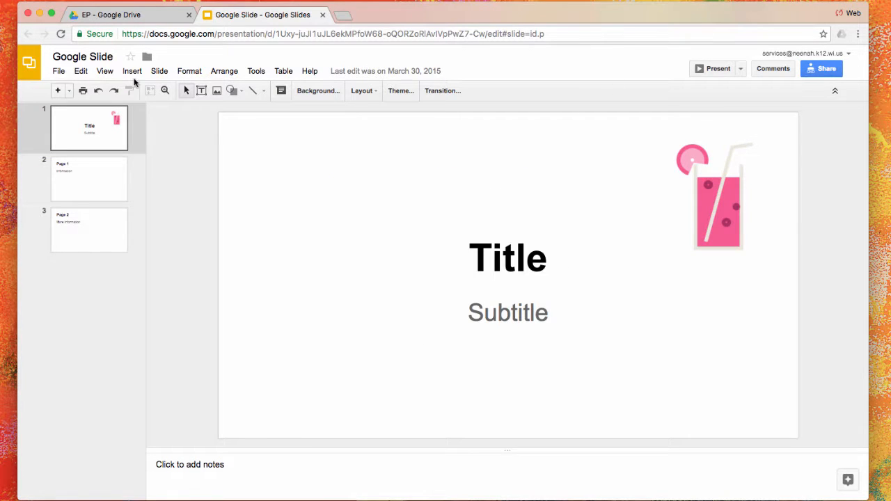
left_click(322, 15)
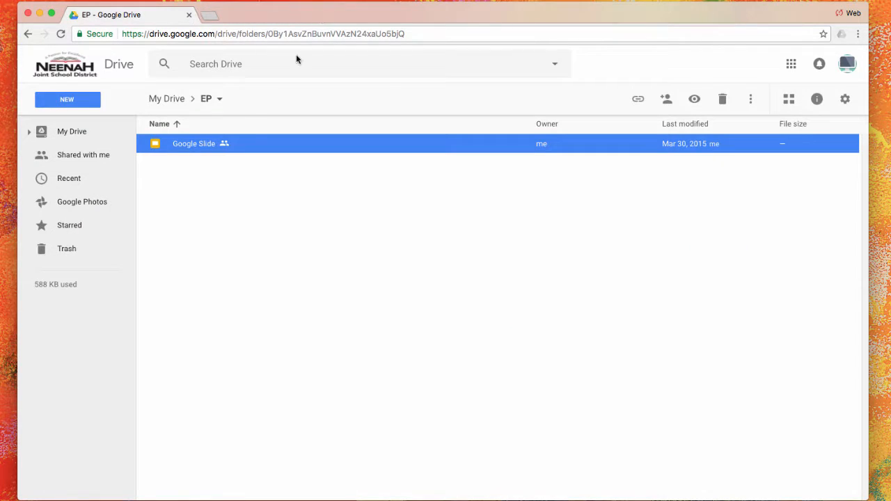
Return to My Drive and reopen the EP folder
left_click(180, 99)
left_click(179, 145)
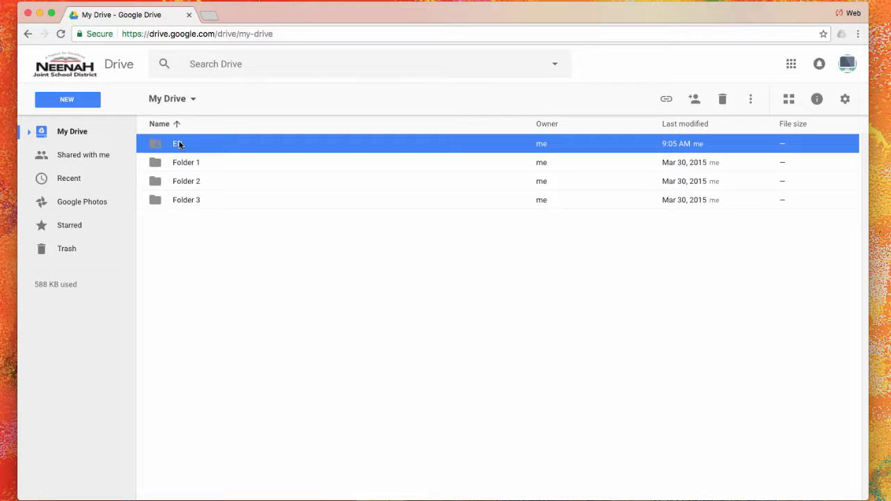
double_click(179, 144)
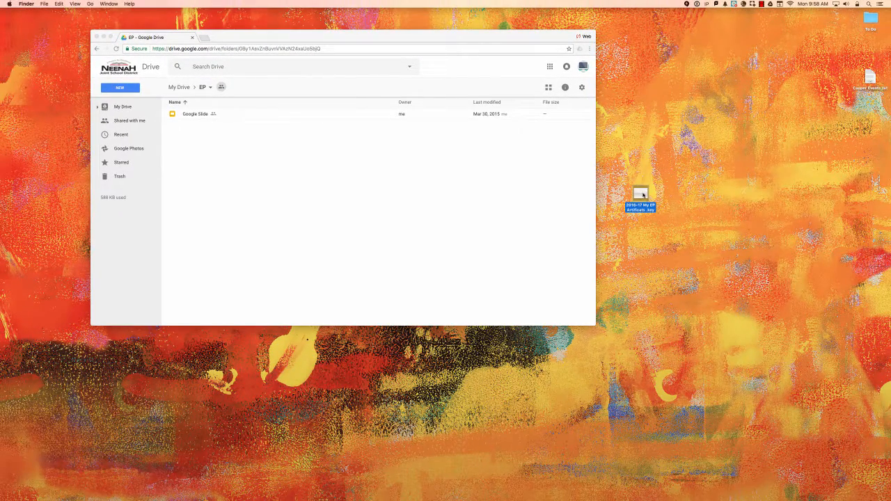
Check the file information of the 2016-17 My EP Artificats .key presentation on the desktop
key("super+i")
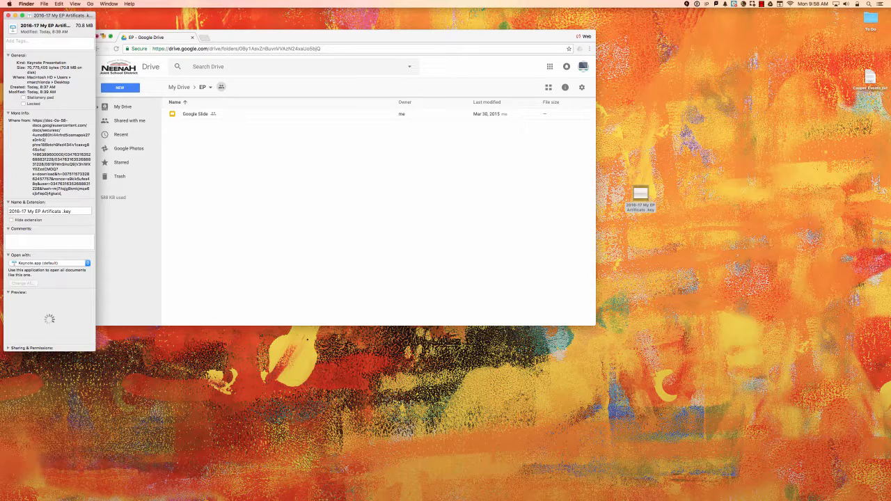
left_click(8, 15)
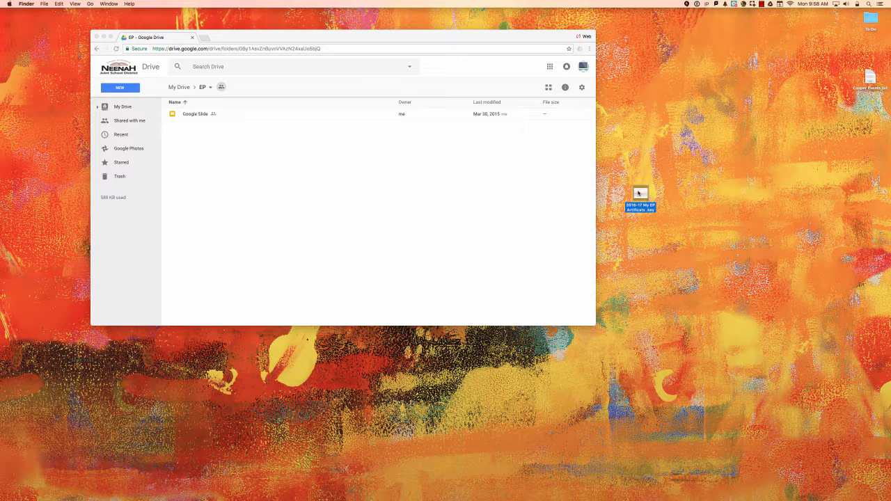
mouse_move(637, 196)
left_mouse_down()
mouse_move(508, 169)
mouse_move(649, 194)
left_mouse_up()
Upload the 2016-17 My EP Artificats .key file from the desktop into the EP folder, reached from My Drive
left_click(188, 90)
left_click(181, 87)
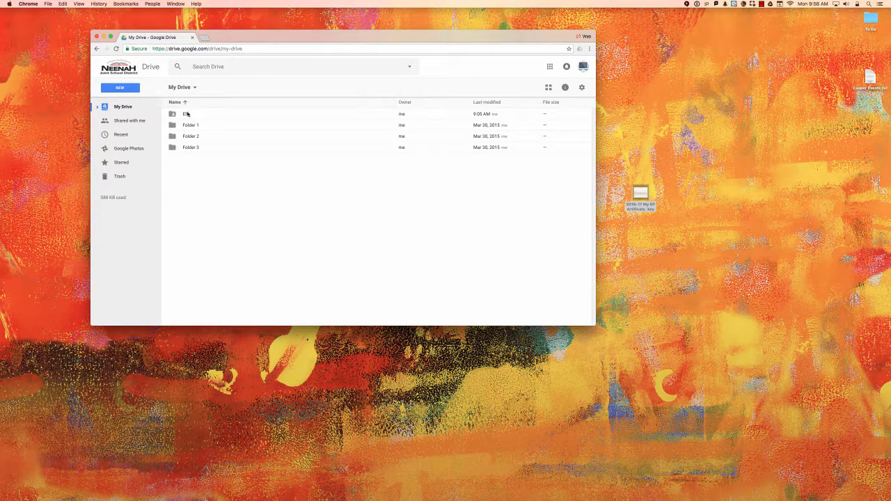
left_click(185, 114)
double_click(186, 114)
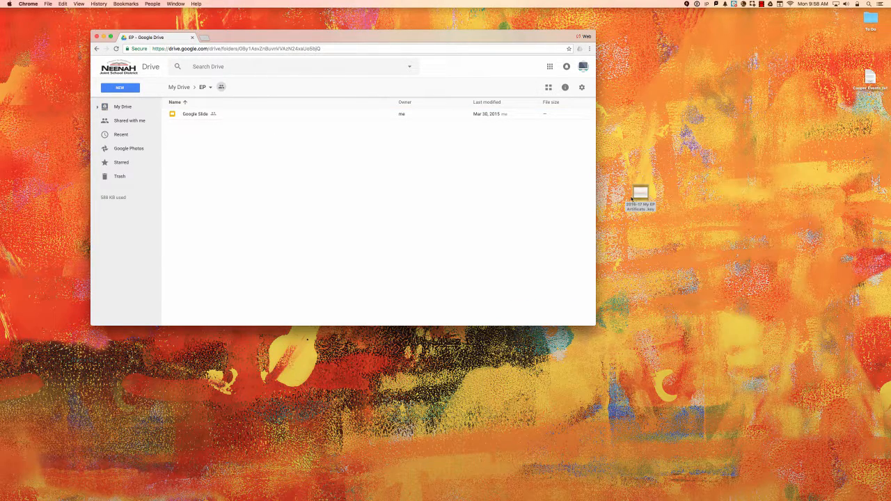
left_click_drag(639, 196, 305, 178)
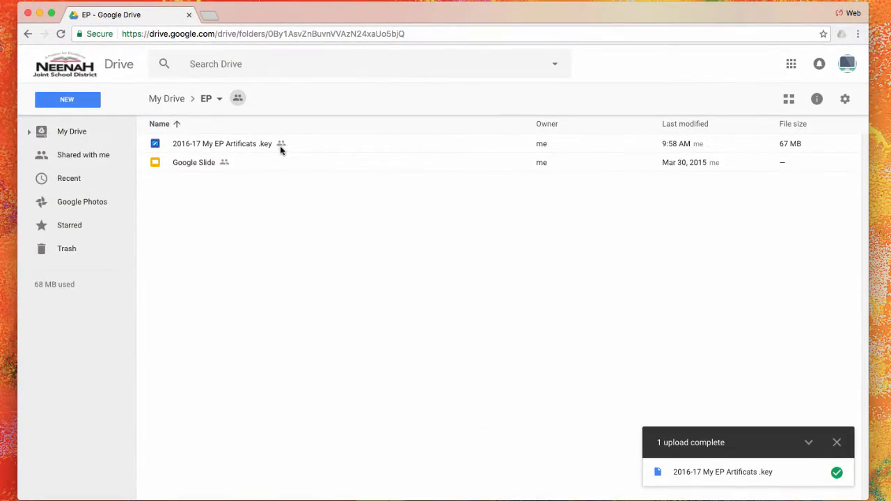
Review the advanced sharing settings of the uploaded 2016-17 My EP Artificats .key file
left_click(287, 145)
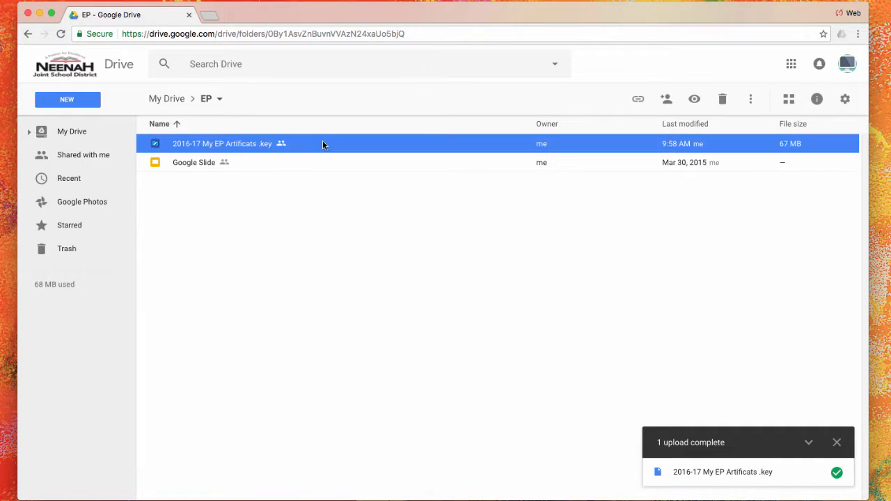
left_click(664, 101)
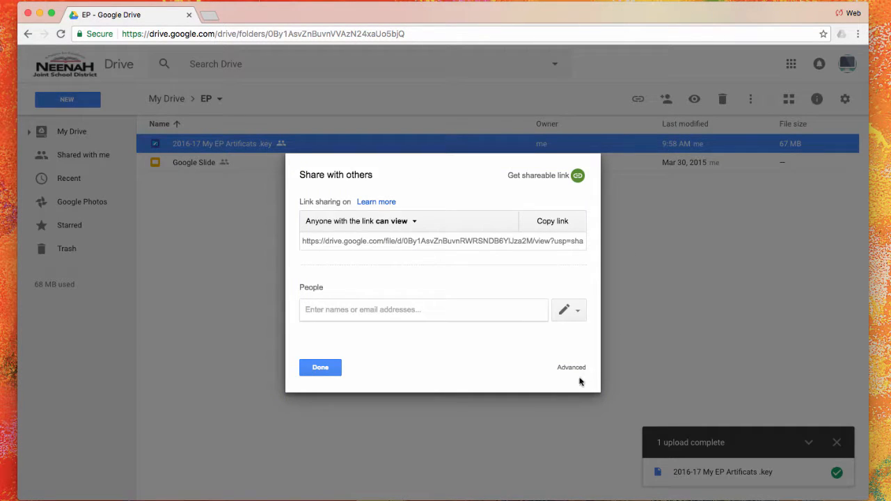
left_click(571, 368)
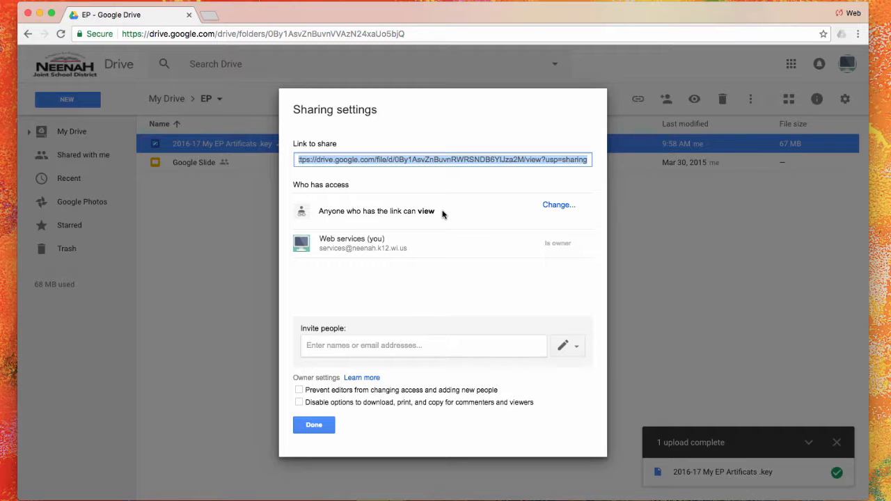
left_click(314, 424)
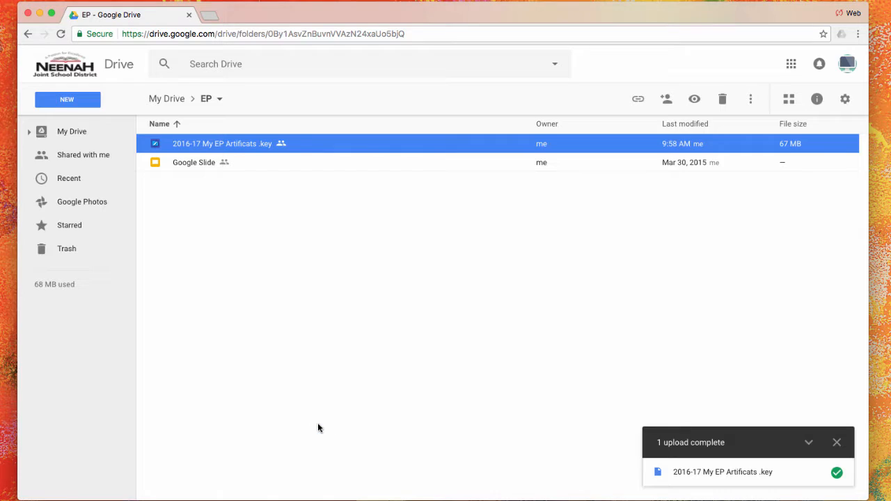
left_click(243, 167)
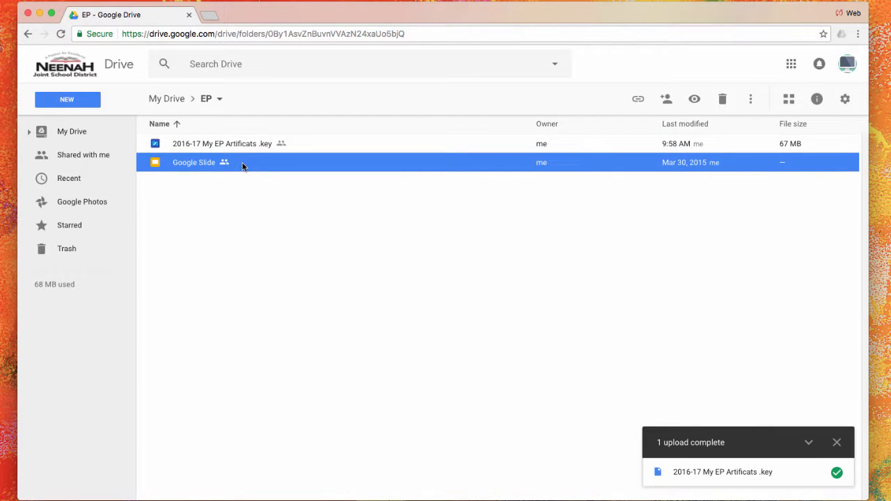
left_click(301, 148)
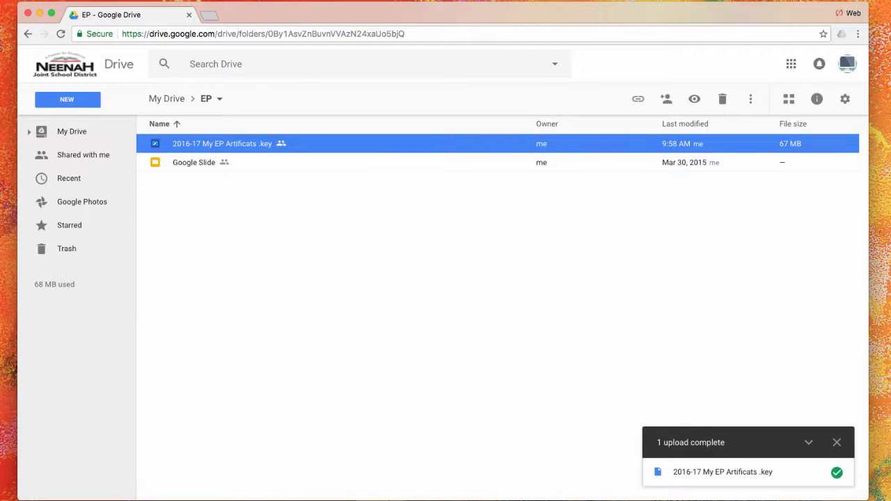
Upload the Casper Events.txt file from the desktop into the EP folder
left_click_drag(890, 230, 509, 235)
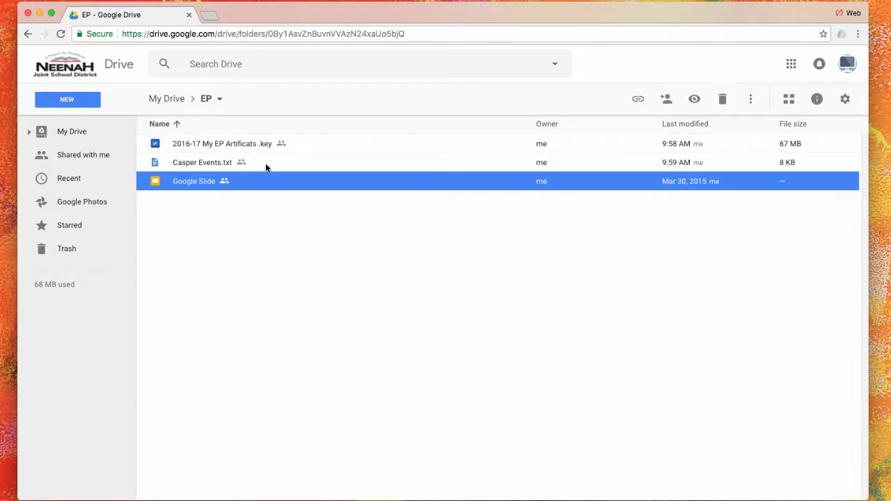
Get the shareable link of the Google Slide file, and open a blank browser tab before returning to the EP folder
left_click(639, 104)
left_click(639, 103)
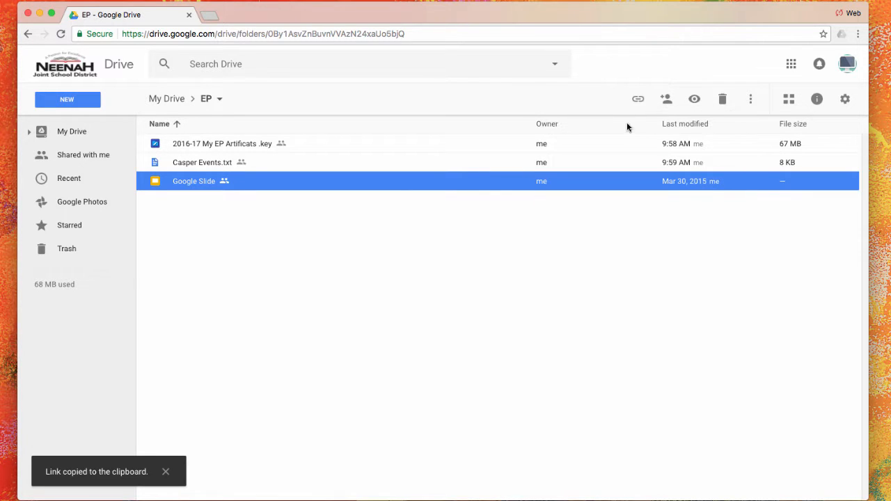
left_click(637, 103)
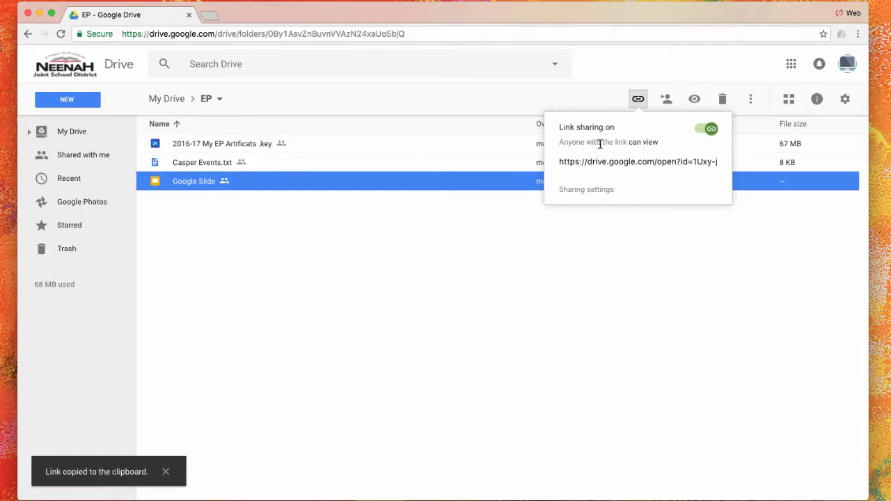
left_click(565, 163)
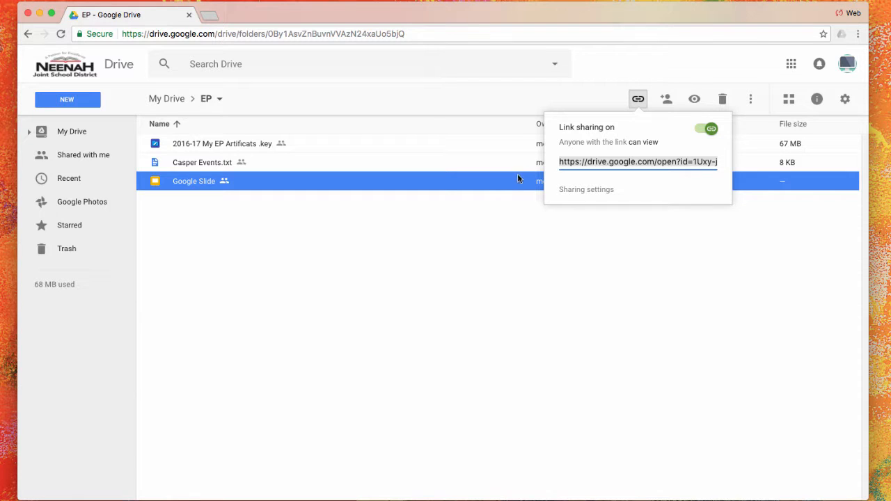
left_click(209, 16)
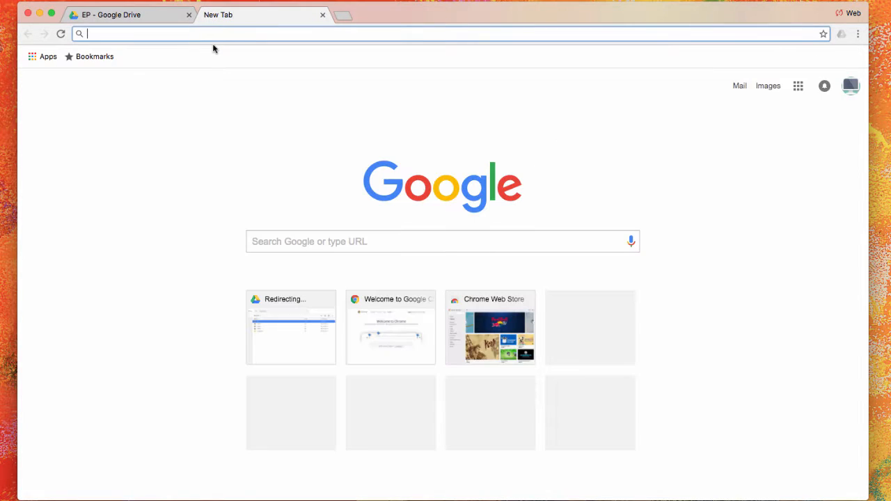
left_click(140, 14)
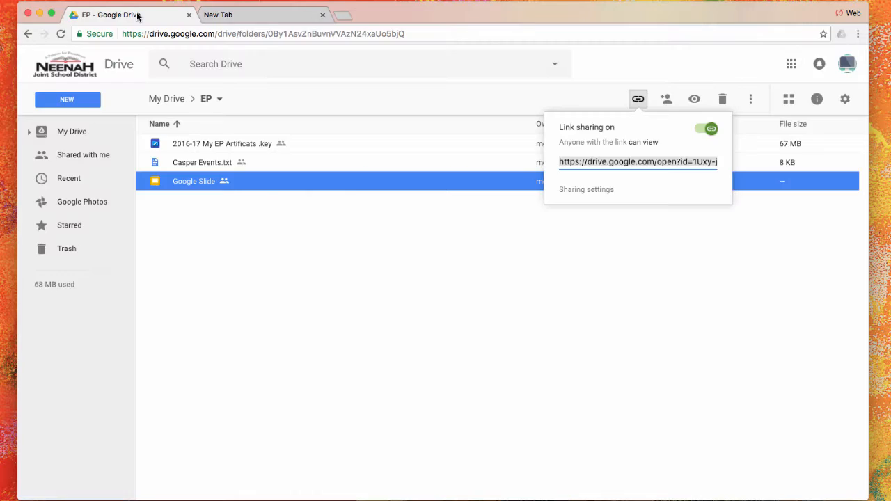
left_click(618, 268)
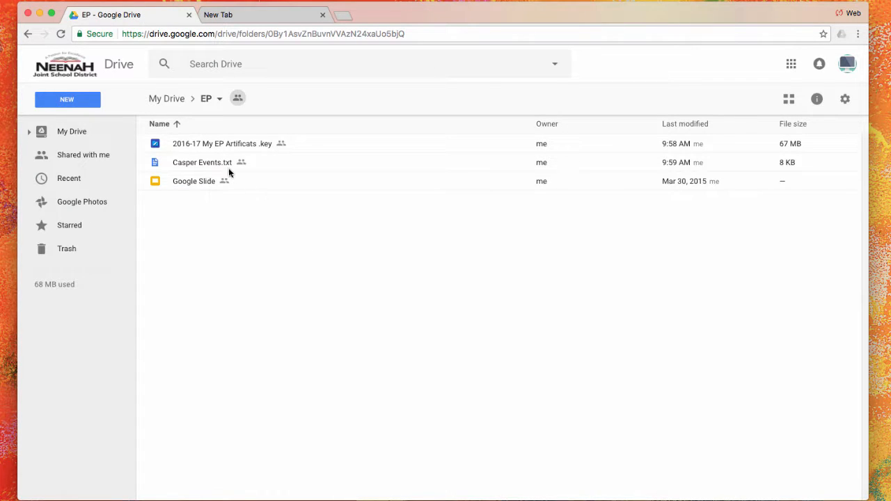
Get the shareable link of the 2016-17 My EP Artificats .key file, and close the blank browser tab
left_click(331, 145)
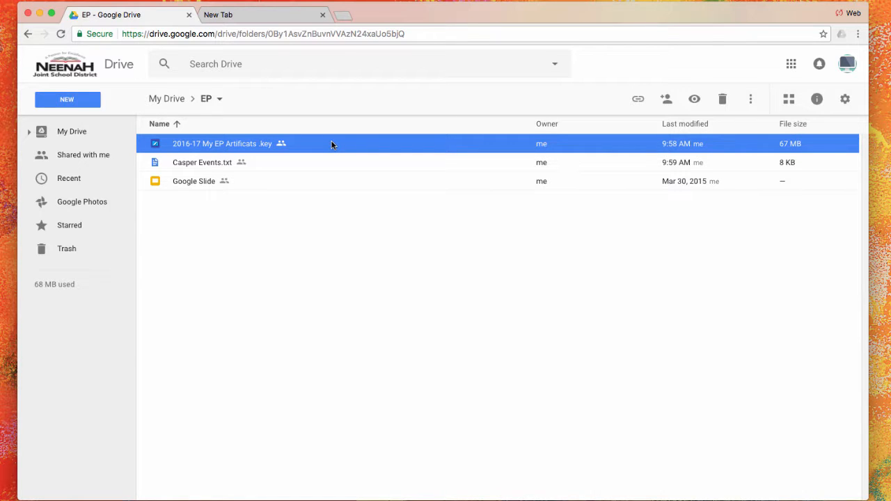
left_click(639, 101)
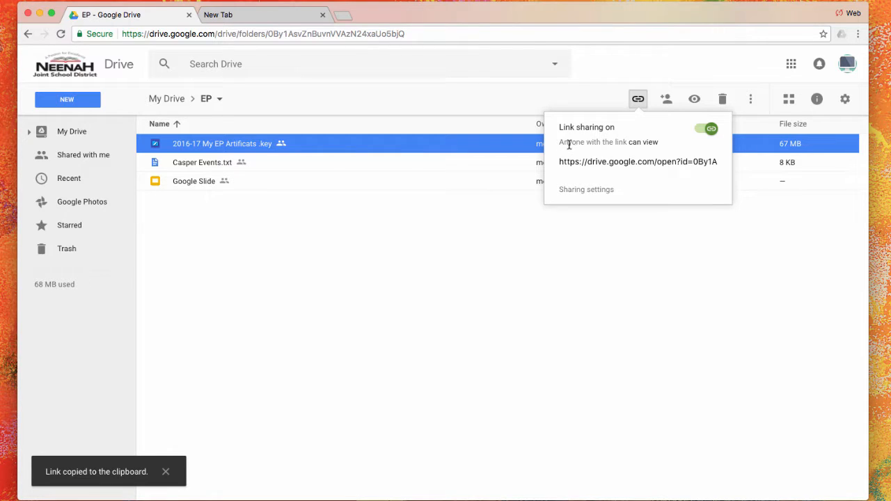
left_click(621, 164)
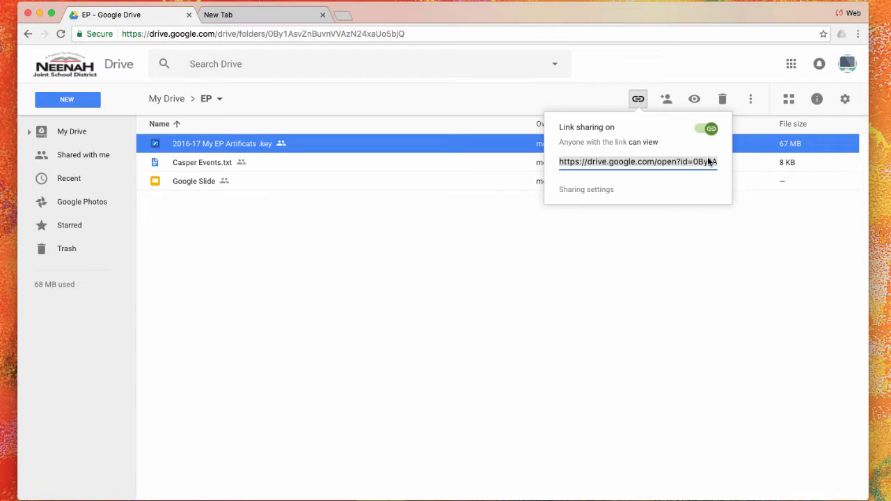
left_click(297, 22)
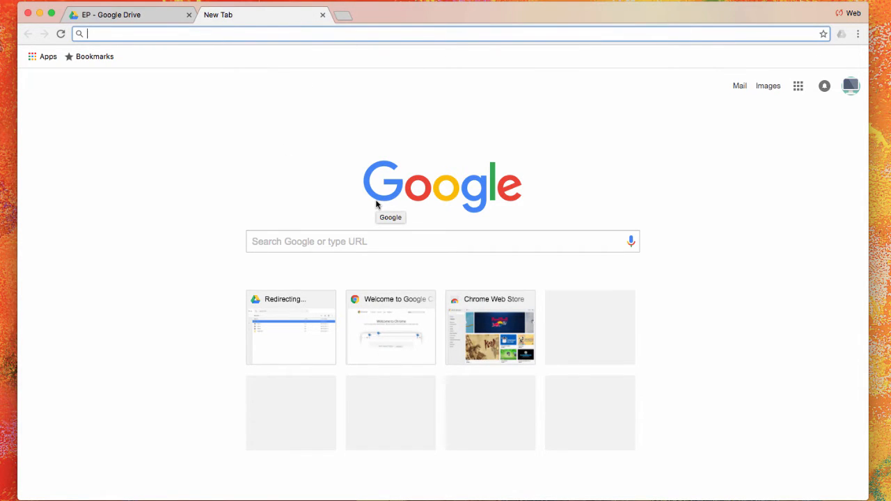
left_click(323, 15)
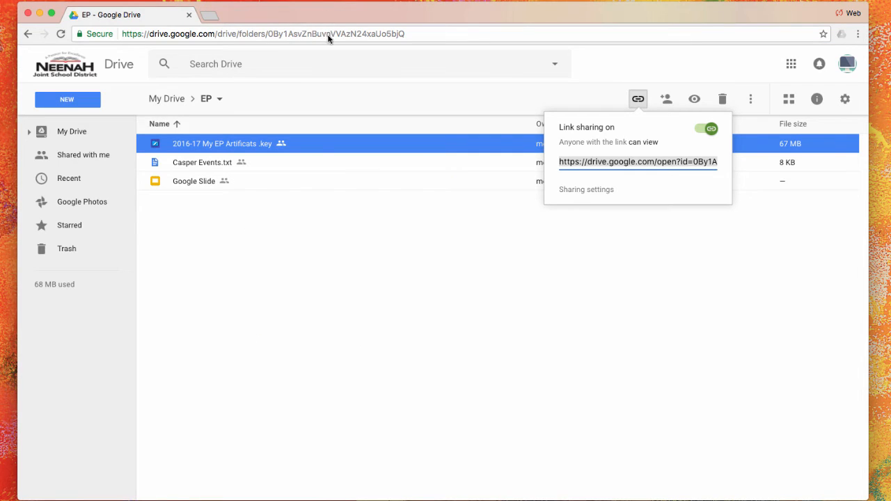
left_click(302, 183)
left_click(337, 143)
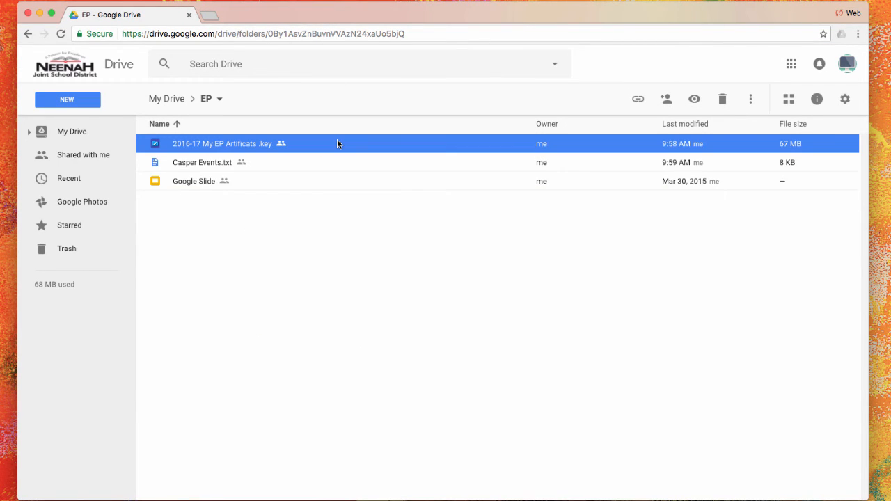